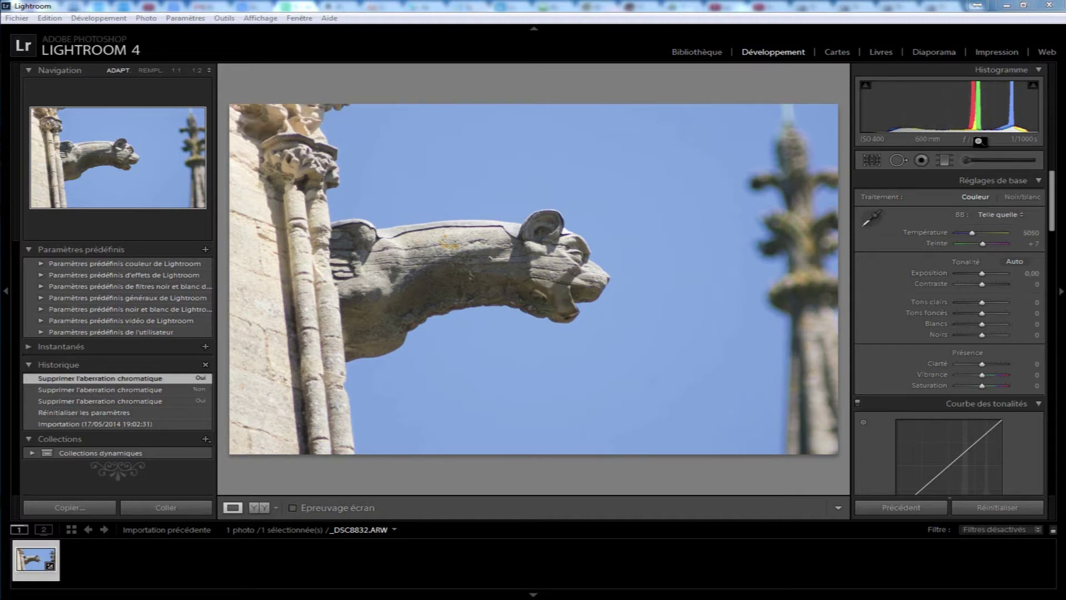
- Examine the purple fringing along the gargoyle's back and head at 1:1 and 1:2 magnification
click(456, 234)
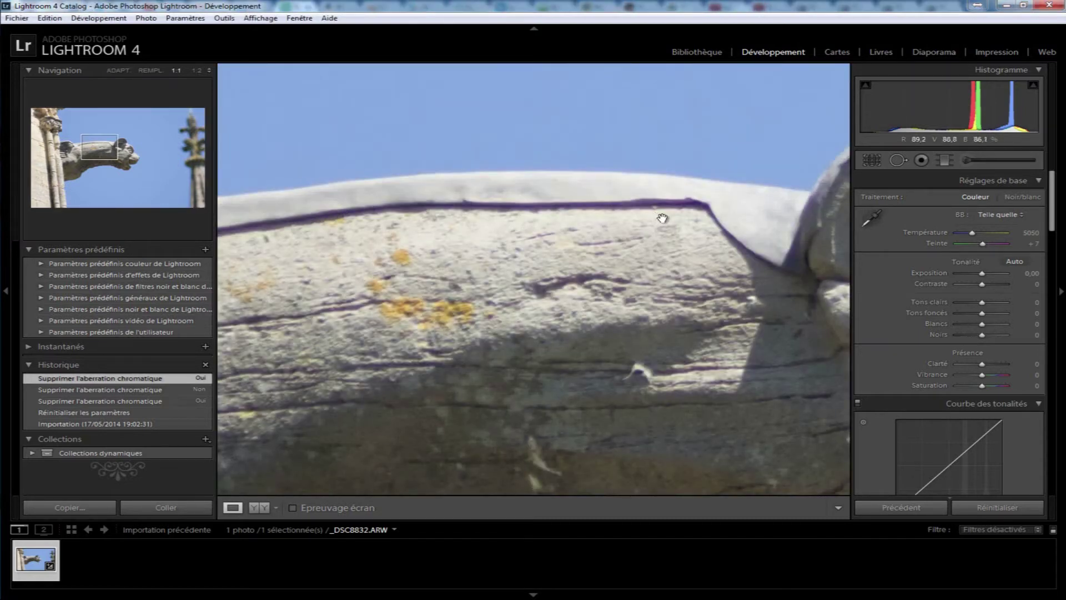
drag(253, 231, 537, 219)
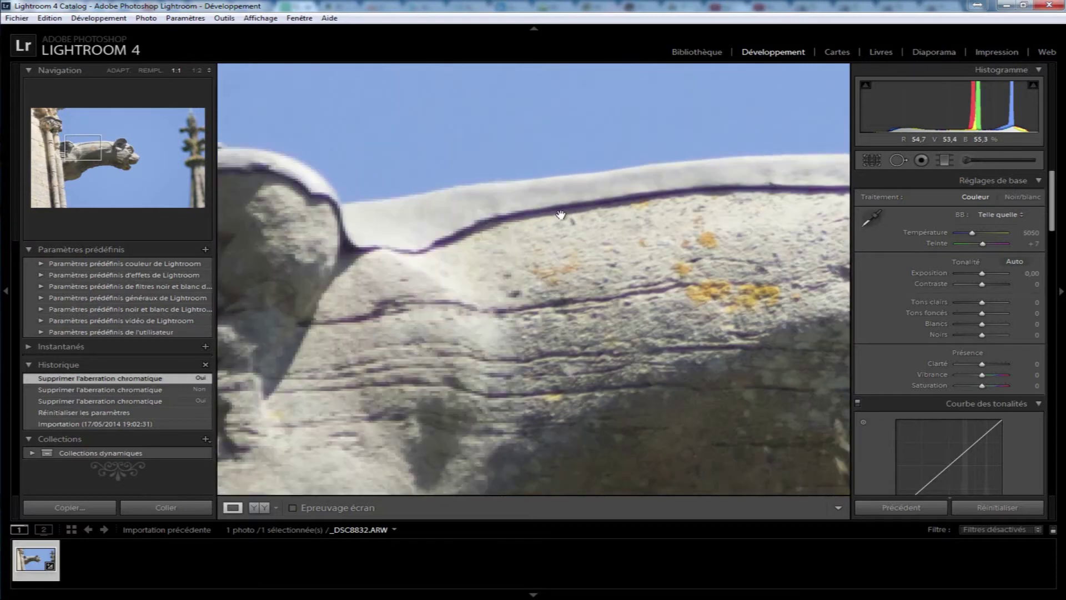
click(128, 149)
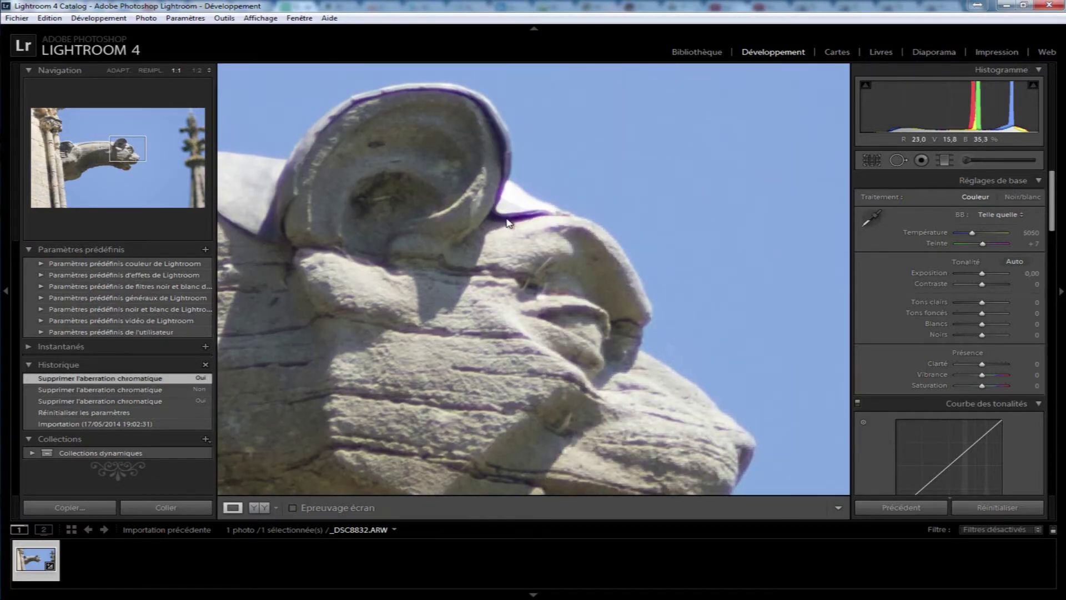
drag(622, 376, 689, 76)
drag(623, 308, 488, 359)
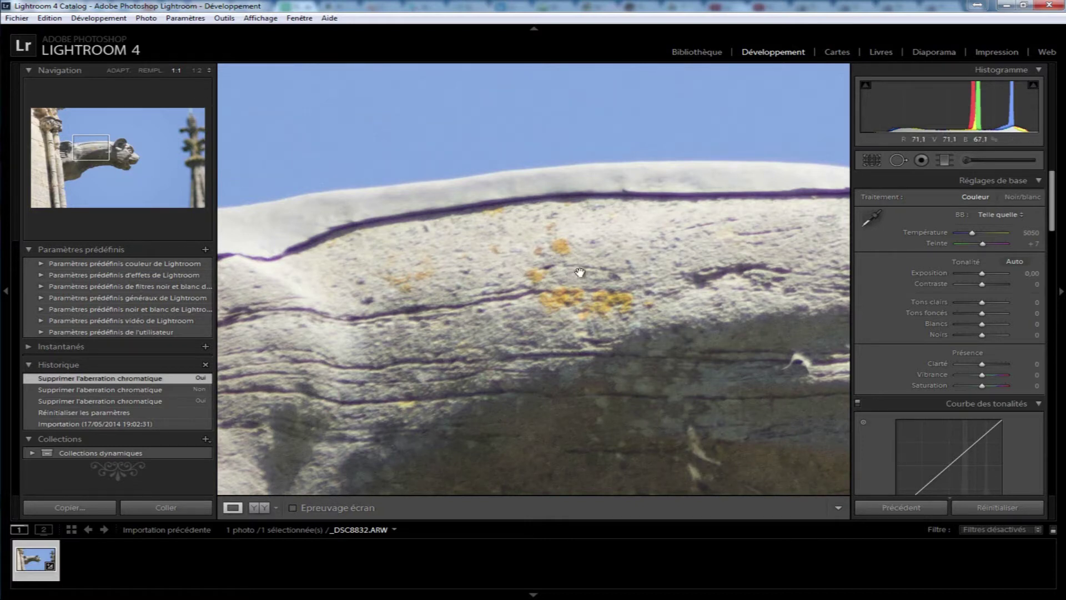
click(197, 71)
drag(682, 309, 506, 253)
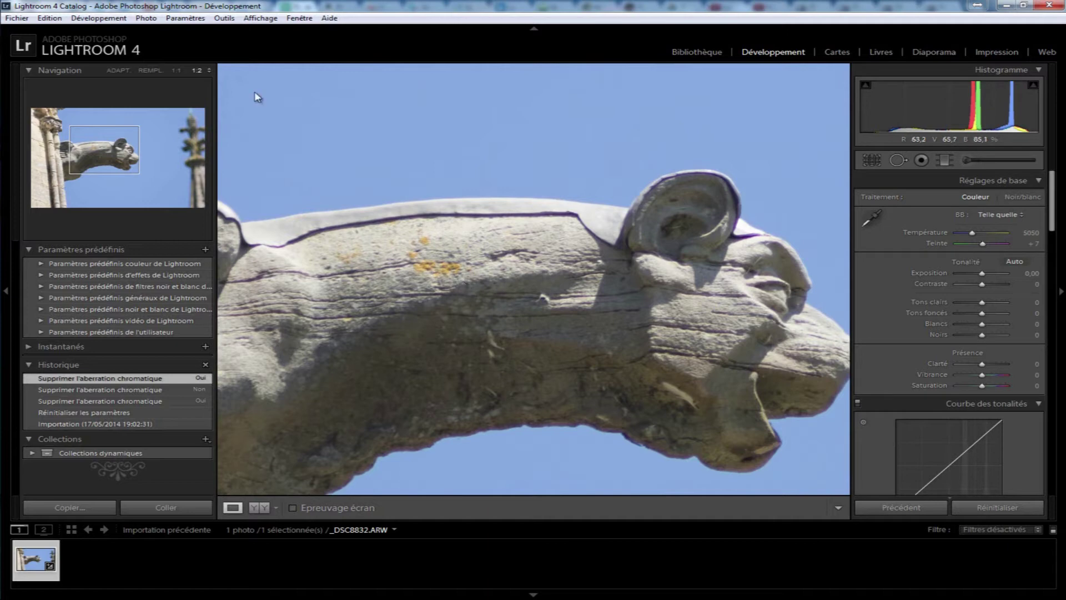
click(176, 71)
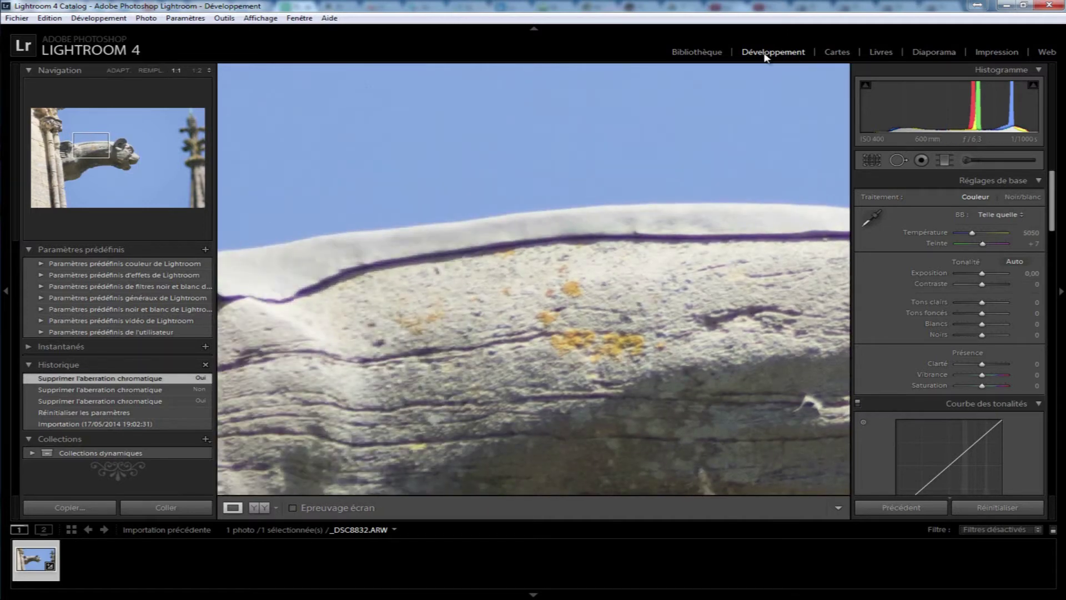
- Compare the photo without and with chromatic aberration removal in the lens corrections' colour settings, leaving the option enabled
drag(1056, 195, 1057, 404)
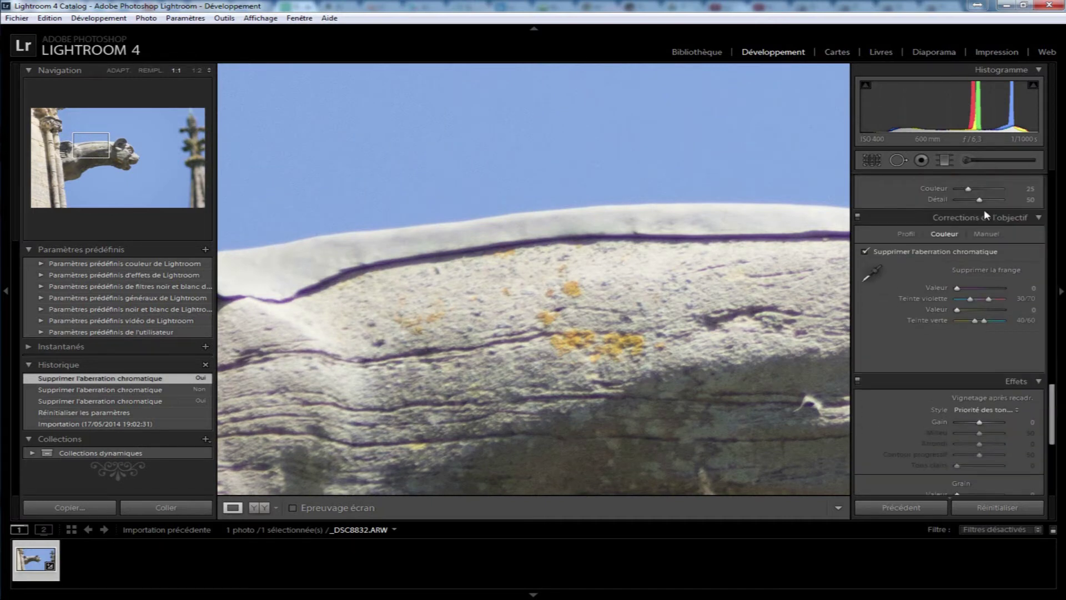
click(906, 234)
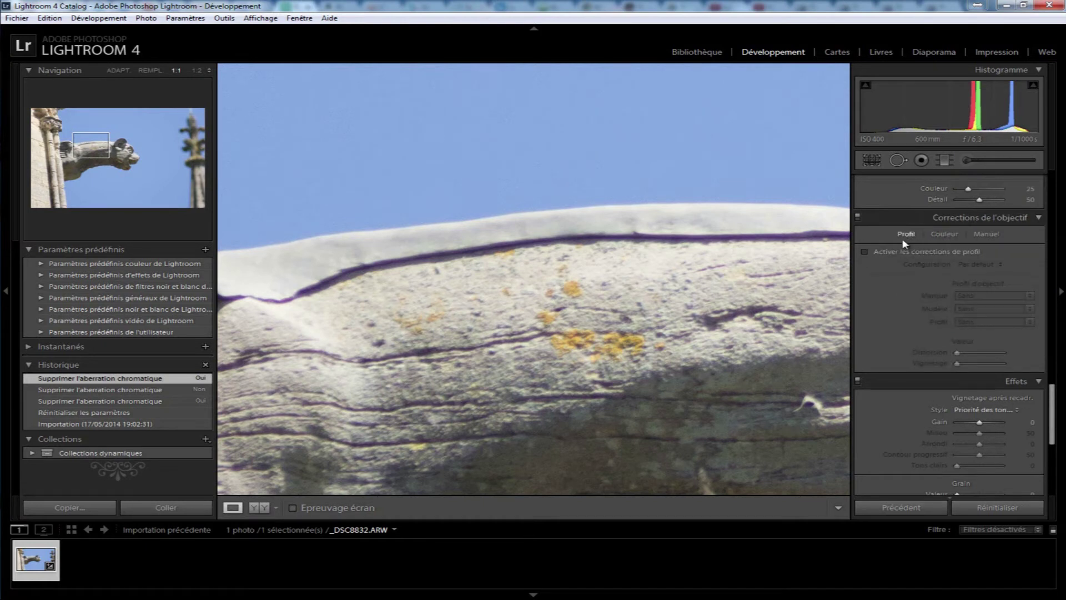
click(949, 234)
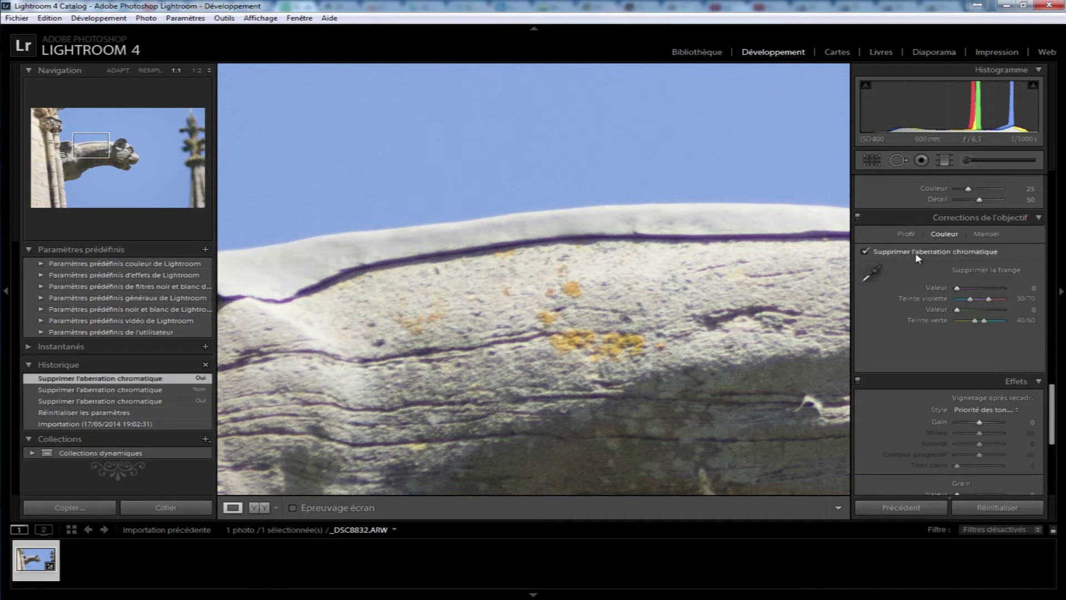
click(865, 251)
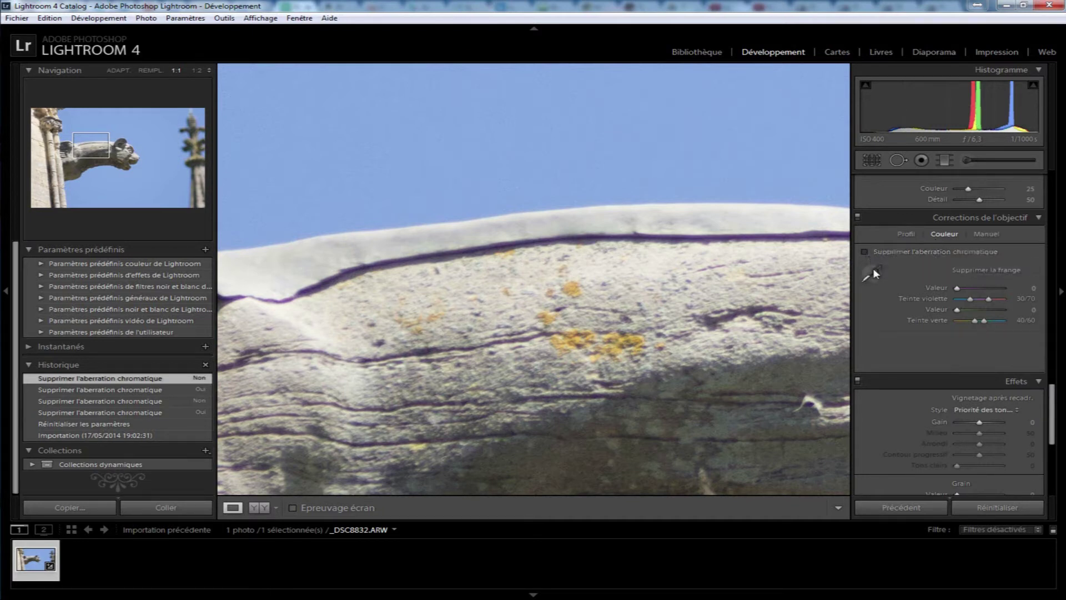
click(865, 252)
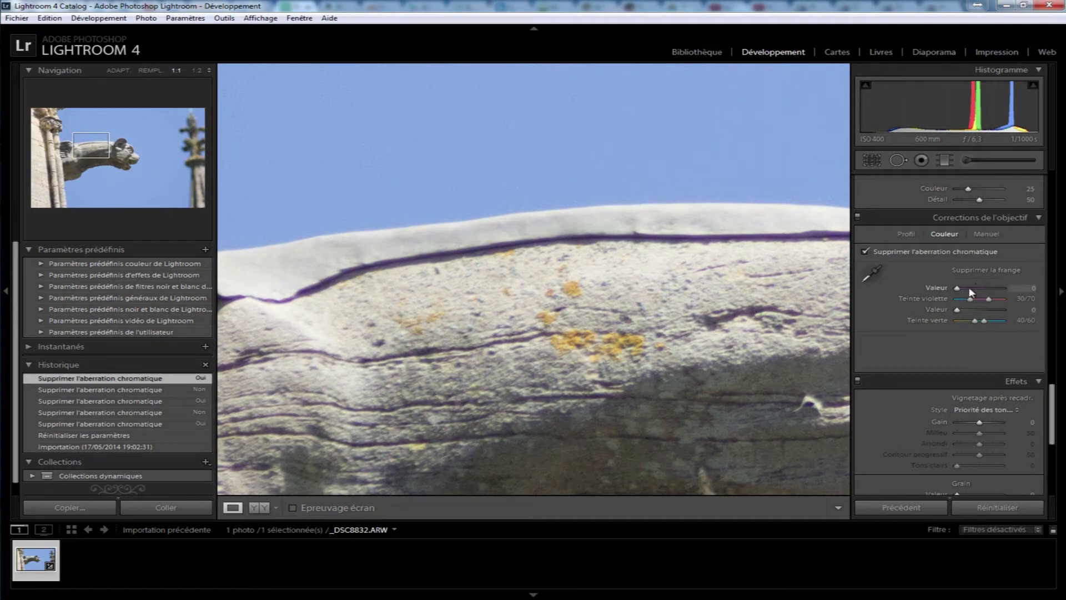
- Set the purple defringe amount to 12 and the purple hue range to 31/66
drag(957, 288, 985, 291)
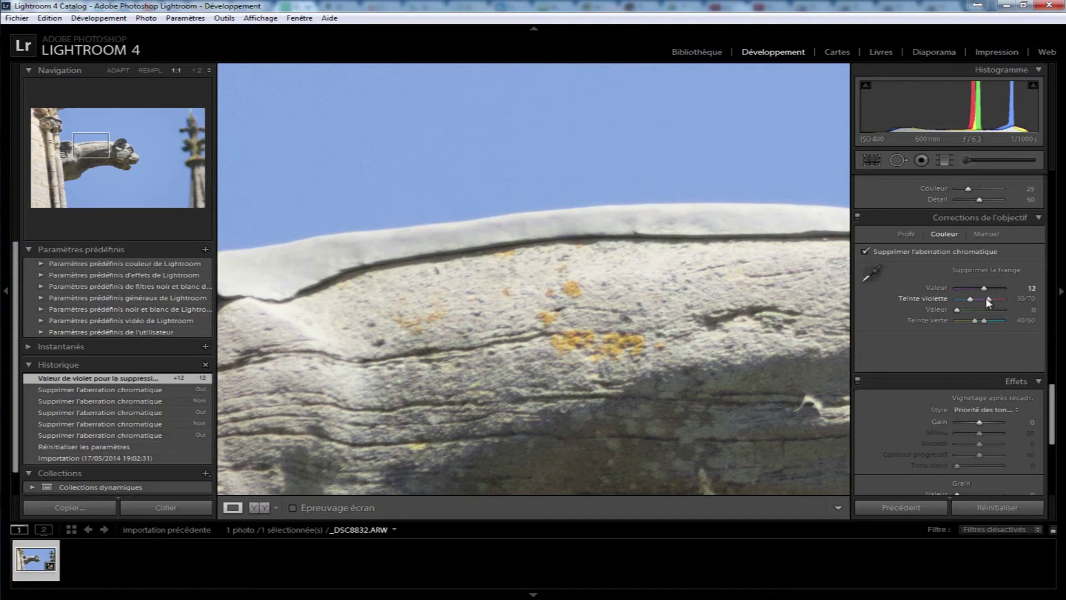
mouse_move(971, 299)
mouse_down()
mouse_move(960, 300)
mouse_move(1019, 299)
mouse_move(988, 302)
mouse_up()
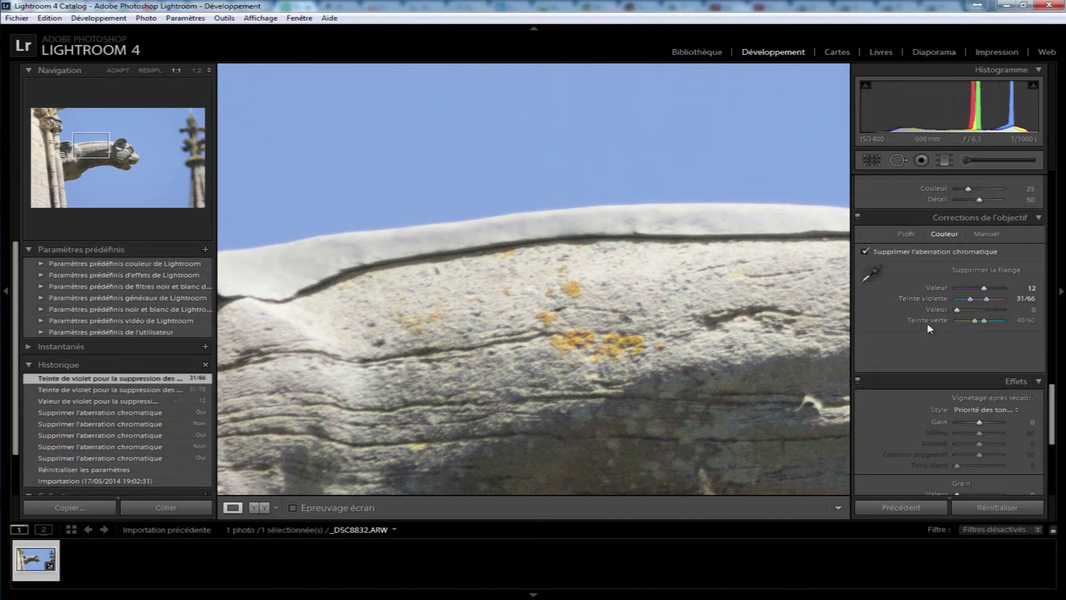
click(872, 274)
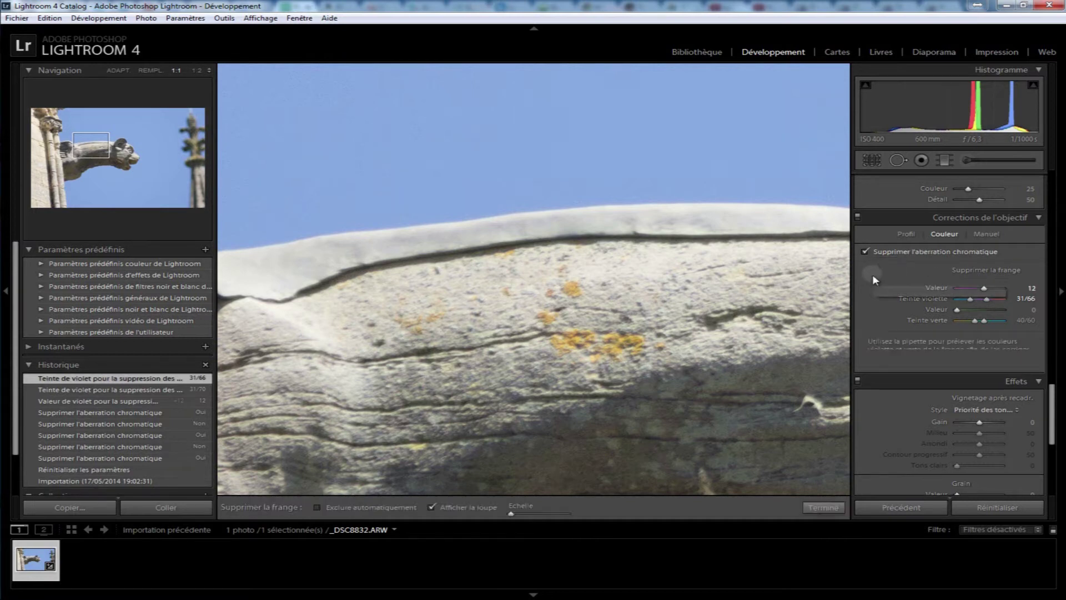
click(874, 272)
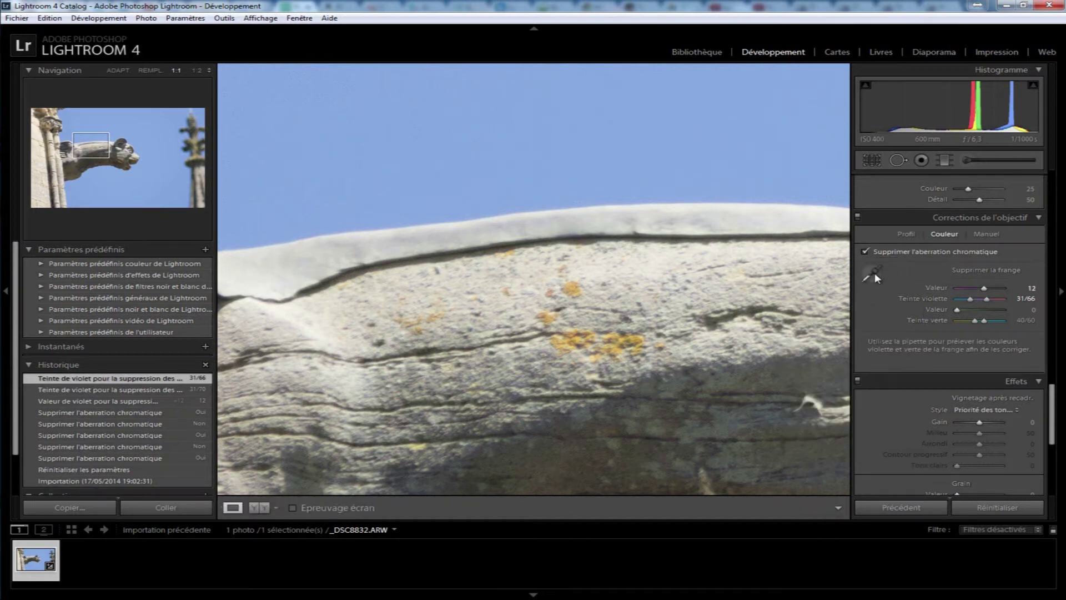
- Reset the purple defringe amount to 0 and sample the purple fringe along the gargoyle's back with the defringe eyedropper
drag(984, 290, 861, 294)
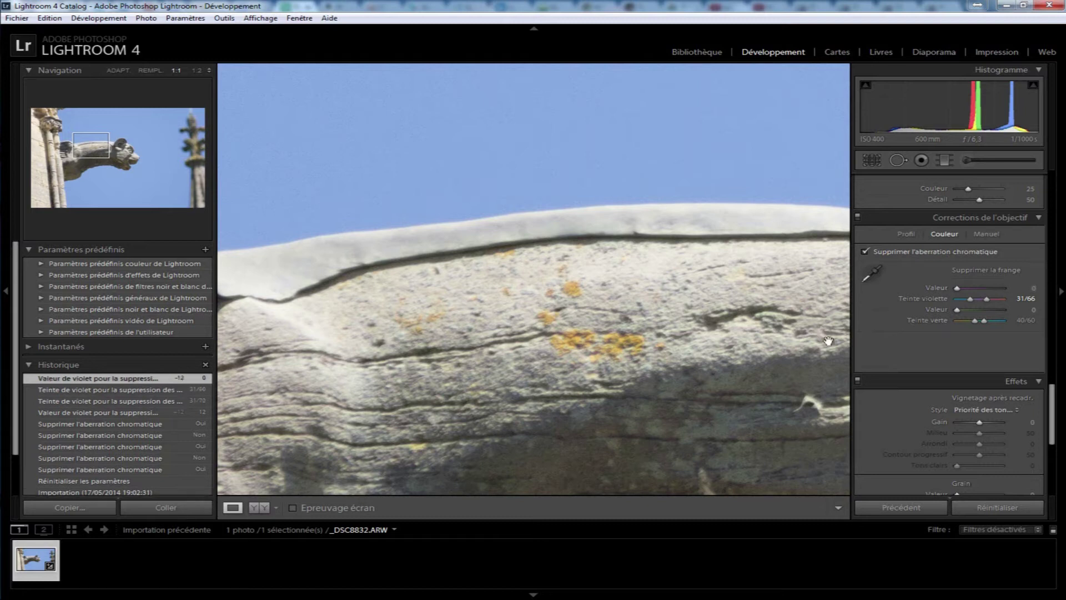
click(872, 272)
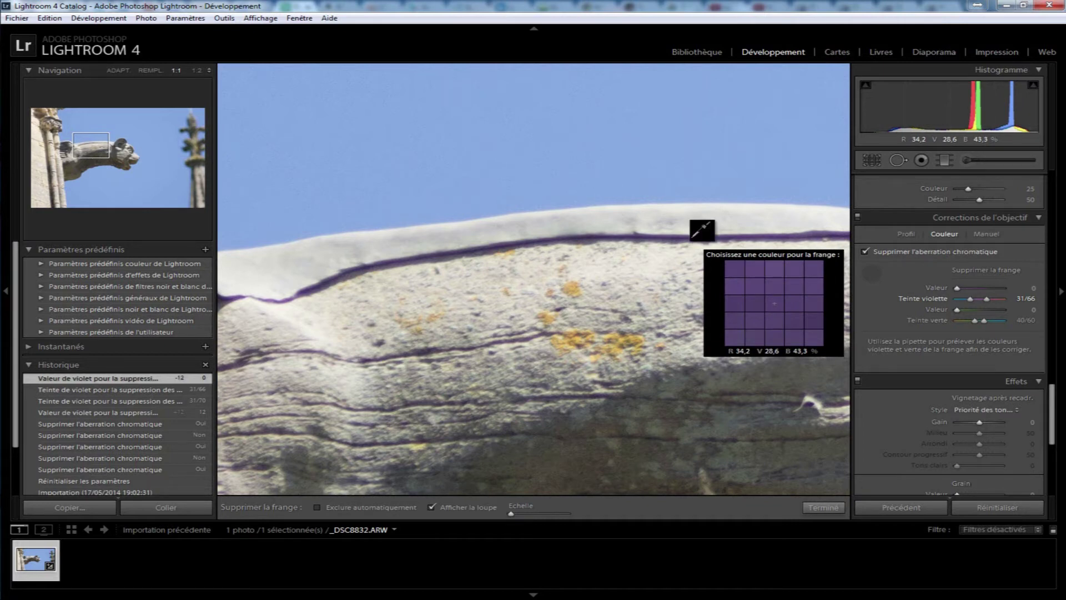
click(693, 237)
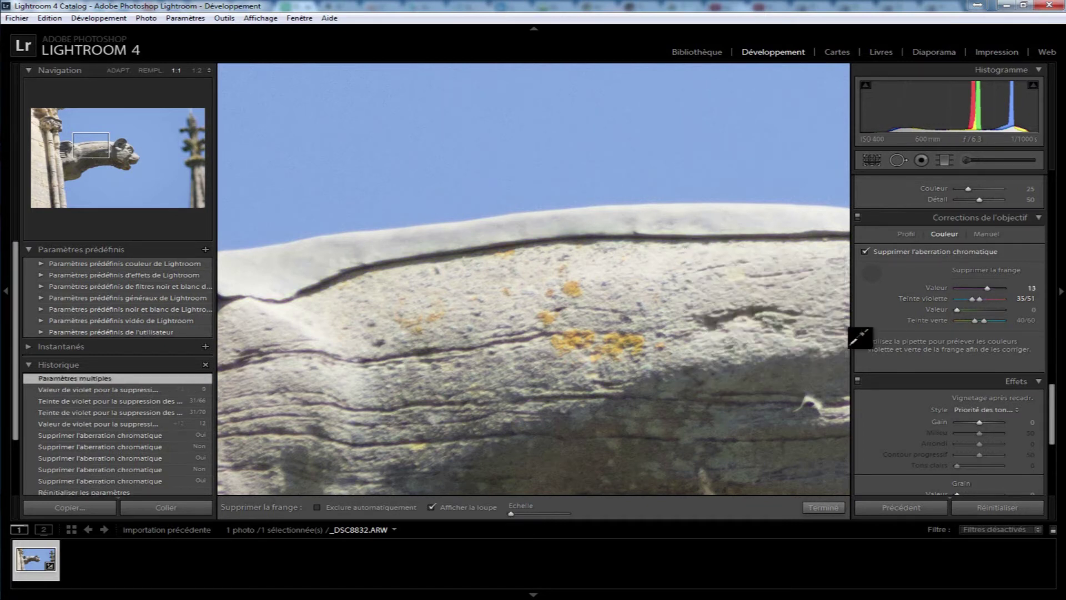
click(873, 274)
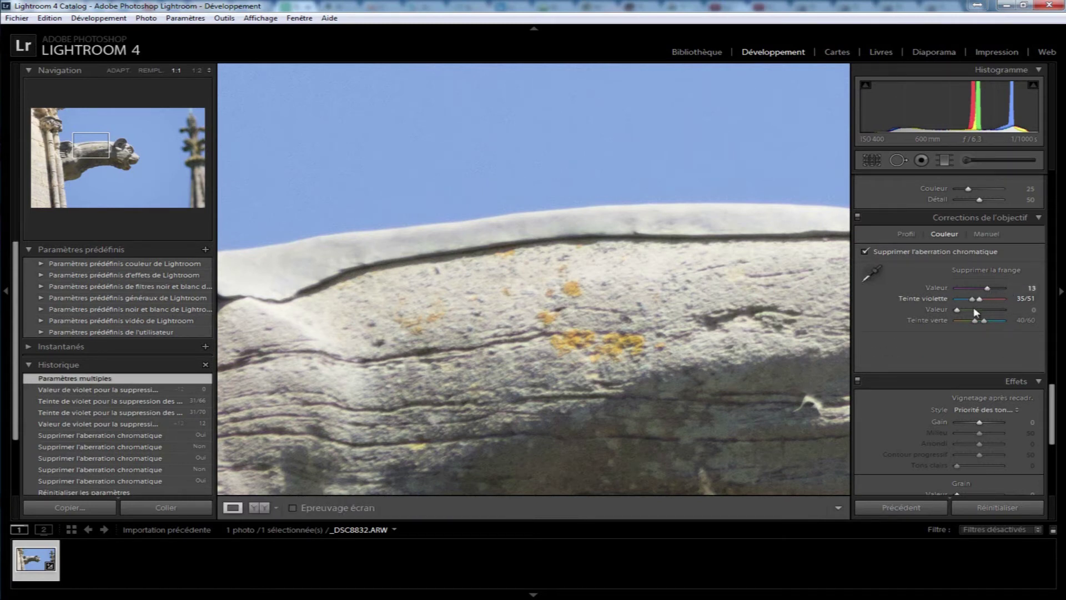
- Check the gargoyle's head for fringing and try to sample the purple fringe at the wall edge beside the columns
drag(760, 306, 614, 334)
drag(662, 368, 643, 222)
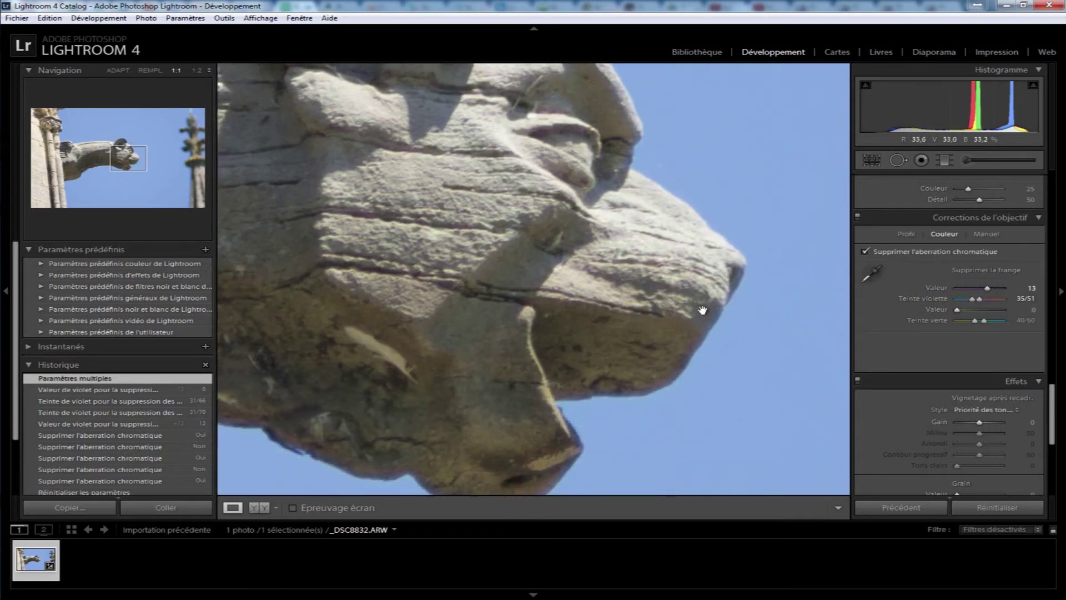
drag(635, 336, 599, 293)
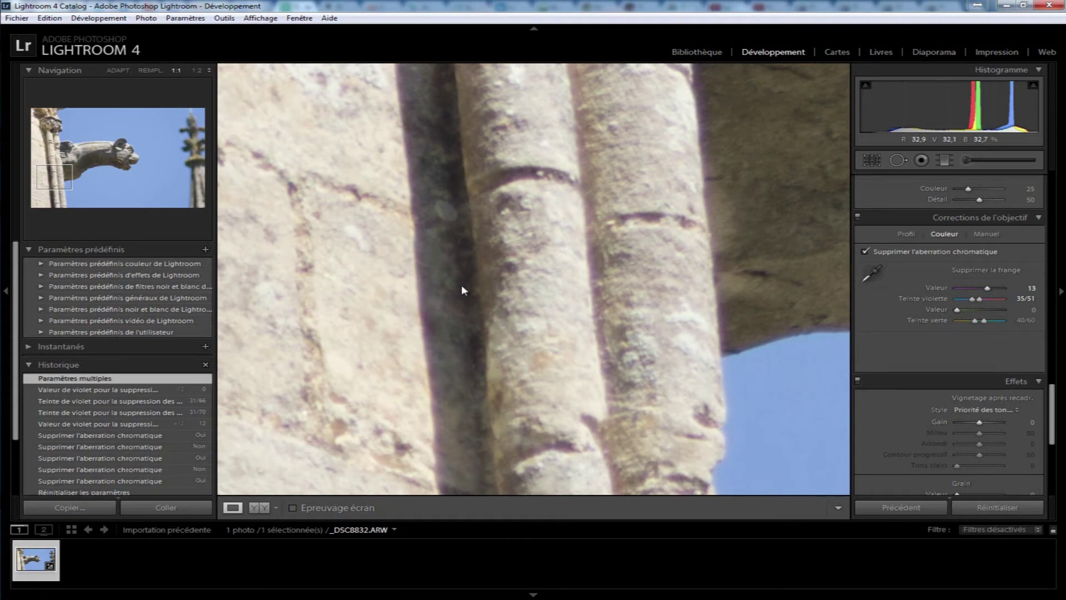
click(871, 274)
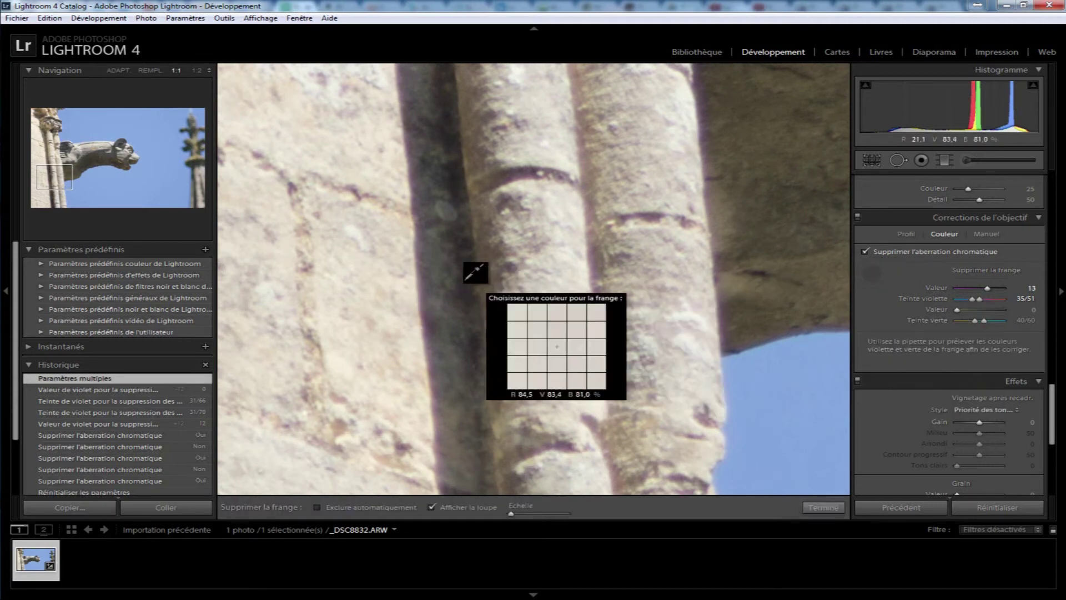
click(423, 276)
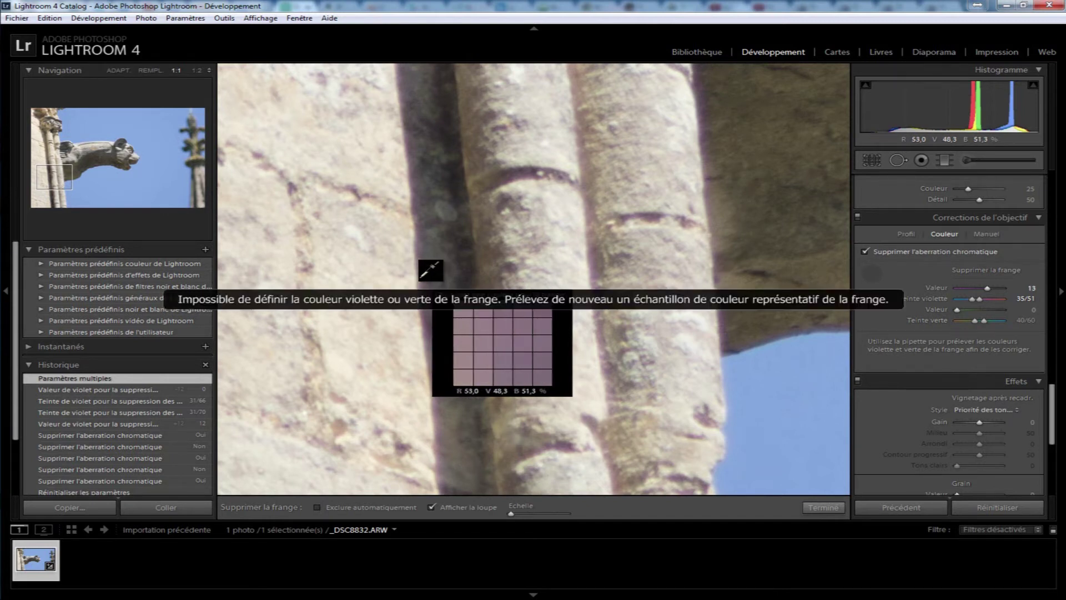
click(423, 276)
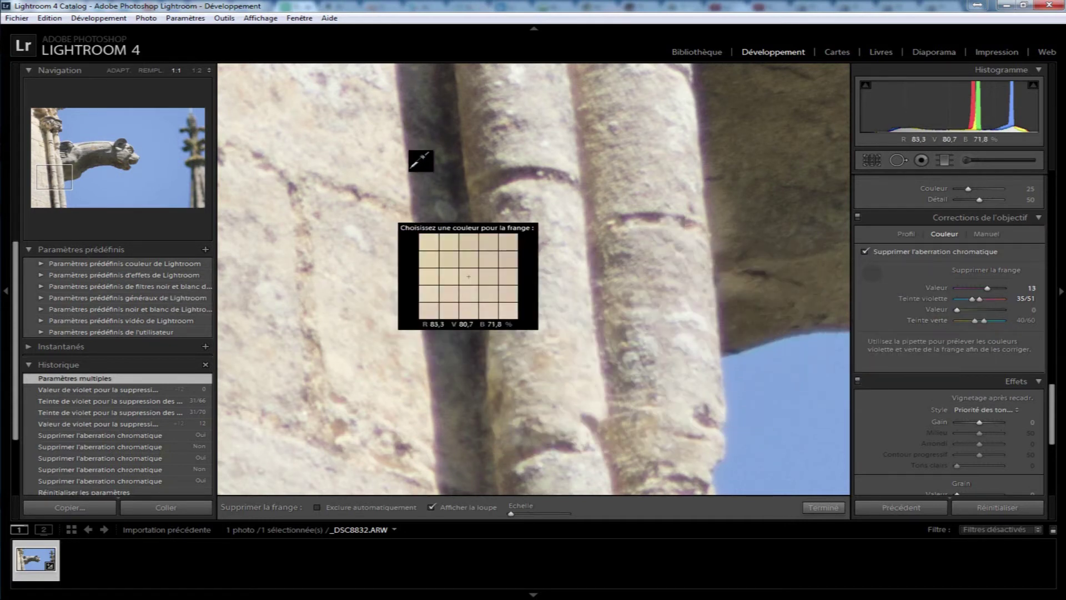
click(870, 275)
- Reset the purple defringe amount to 0 and sample the purple fringe at the wall edge near the bottom of the photo
drag(983, 290, 903, 288)
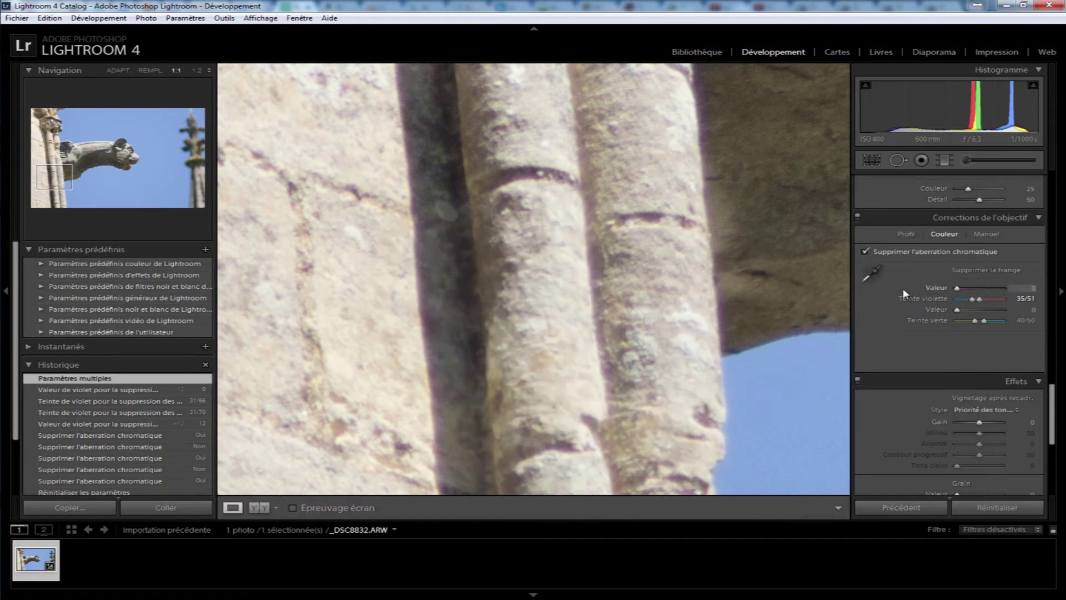
click(872, 273)
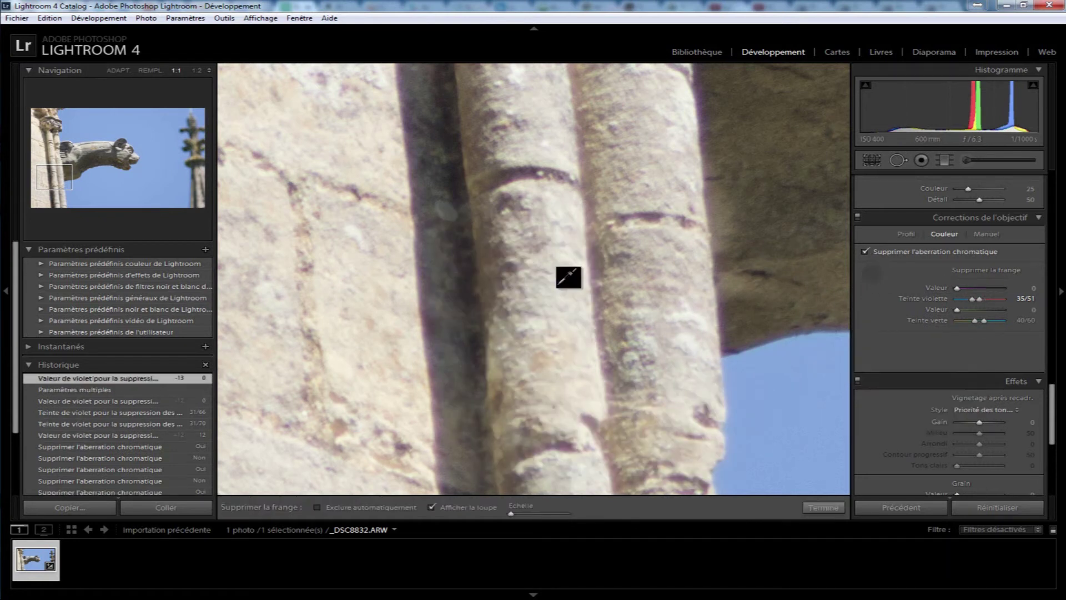
click(423, 288)
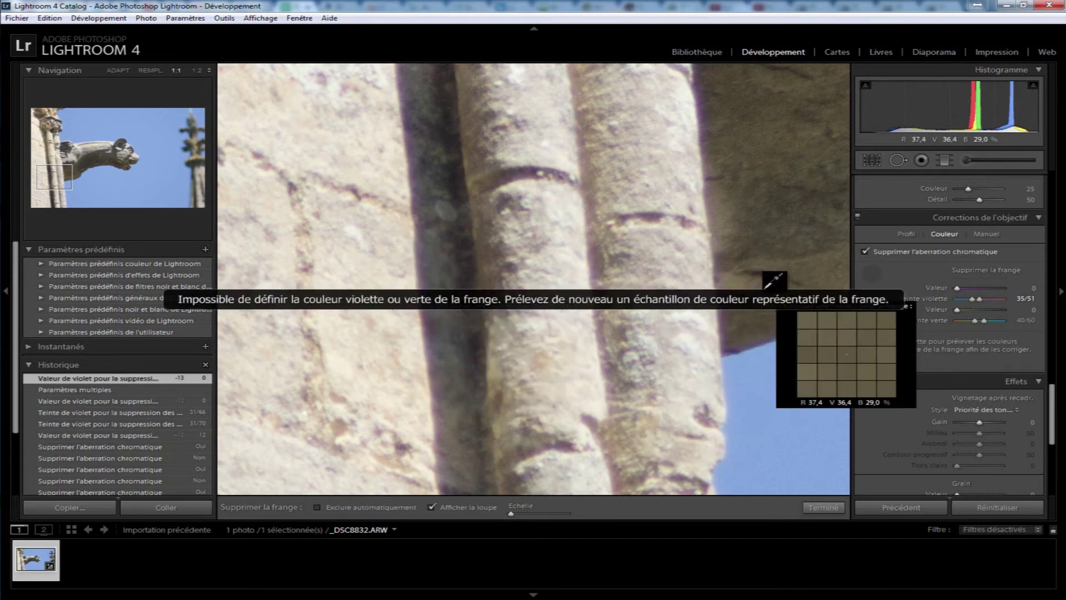
drag(543, 311, 573, 45)
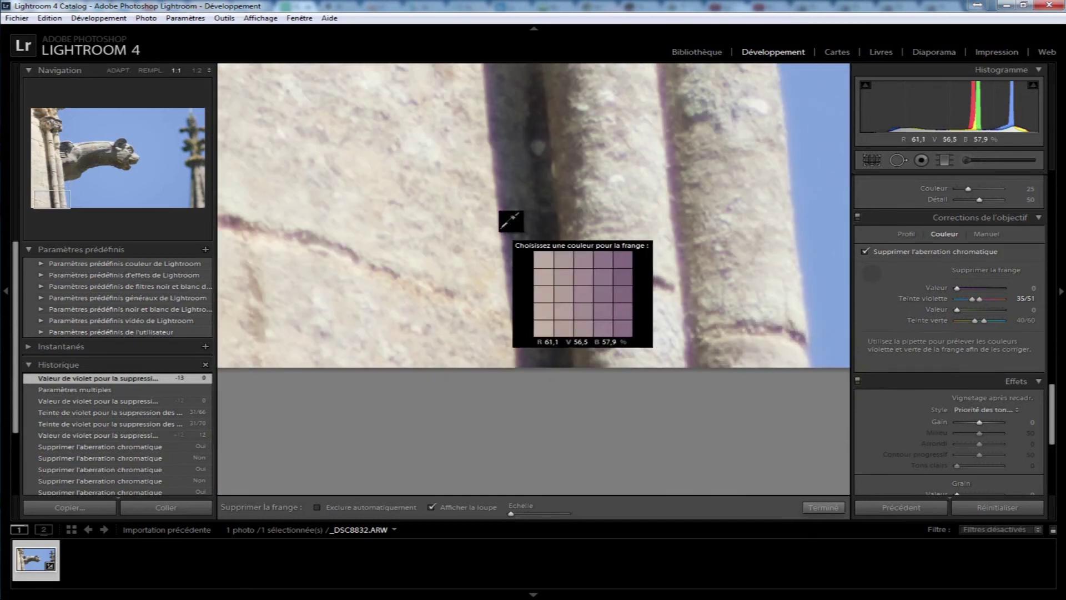
click(503, 230)
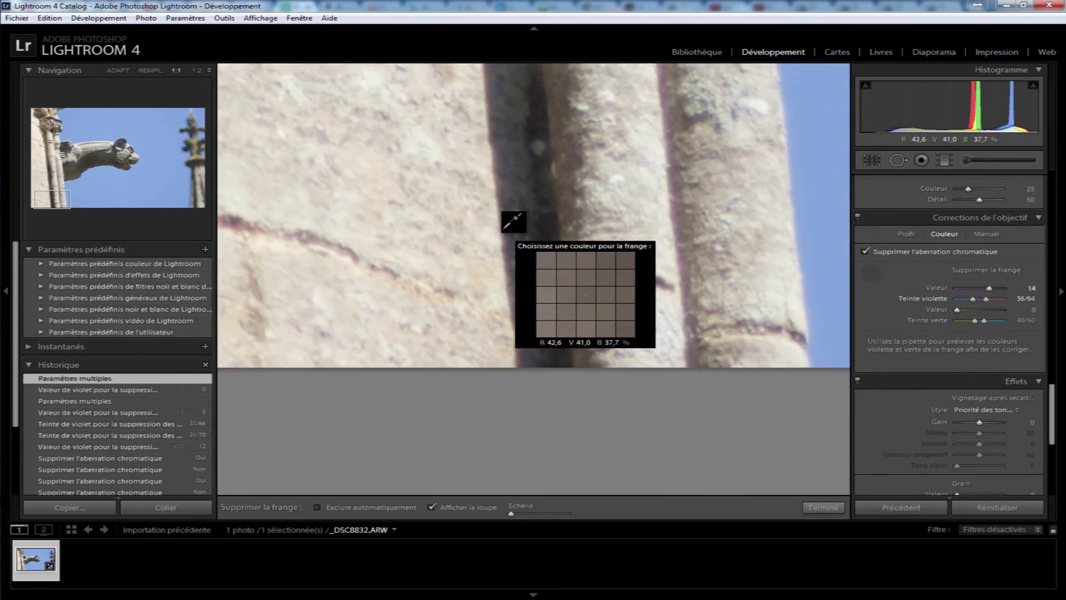
scroll(527, 225, up, 5)
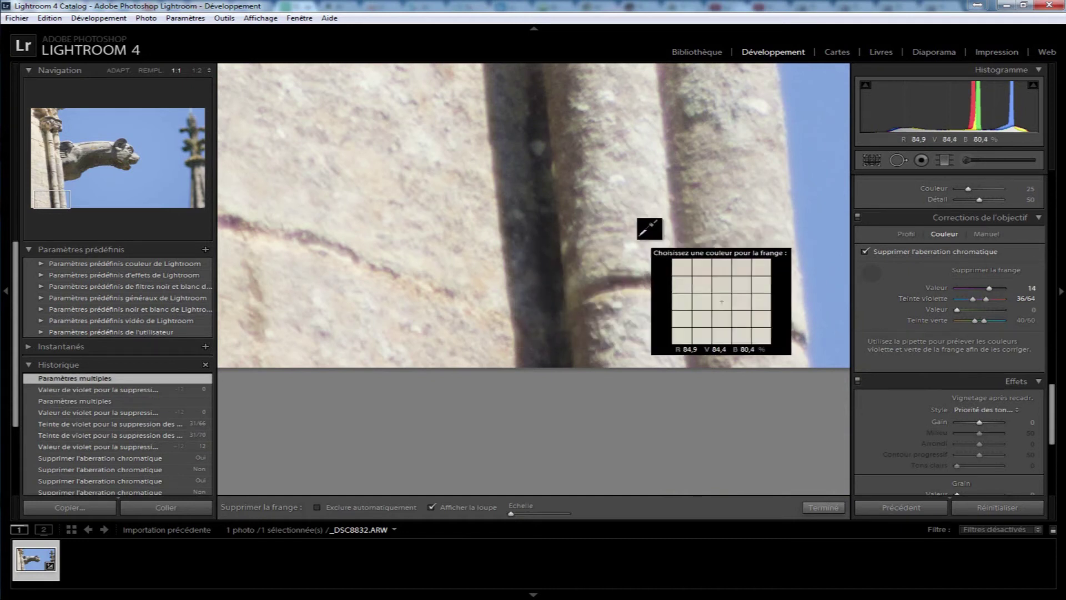
scroll(641, 238, down, 5)
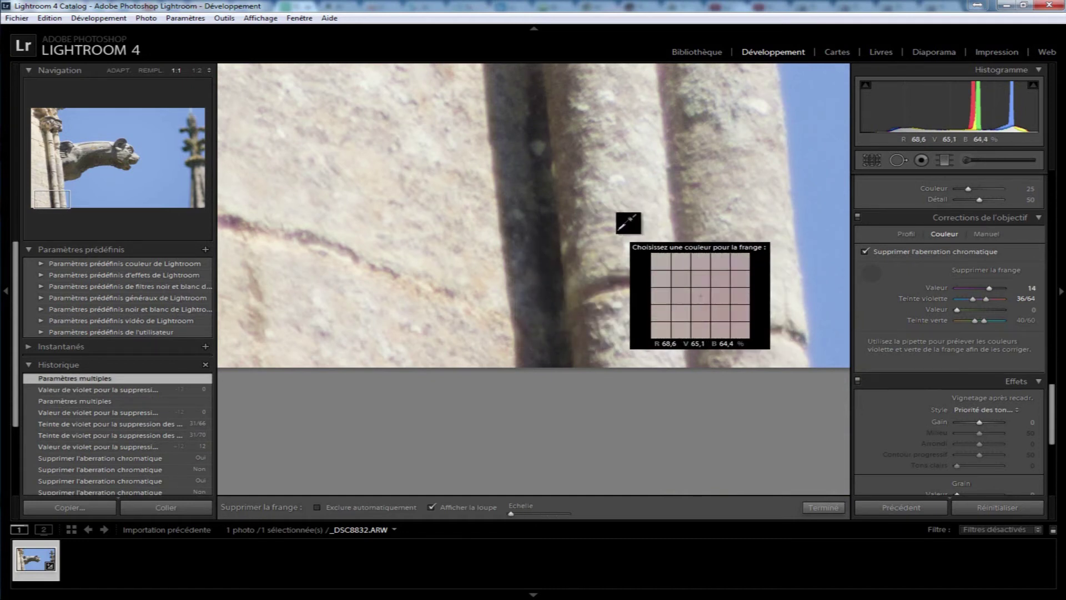
- Sample the green fringe on the column beside the gargoyle's base and set the purple hue range to 28/64
drag(619, 171, 680, 435)
drag(600, 218, 477, 299)
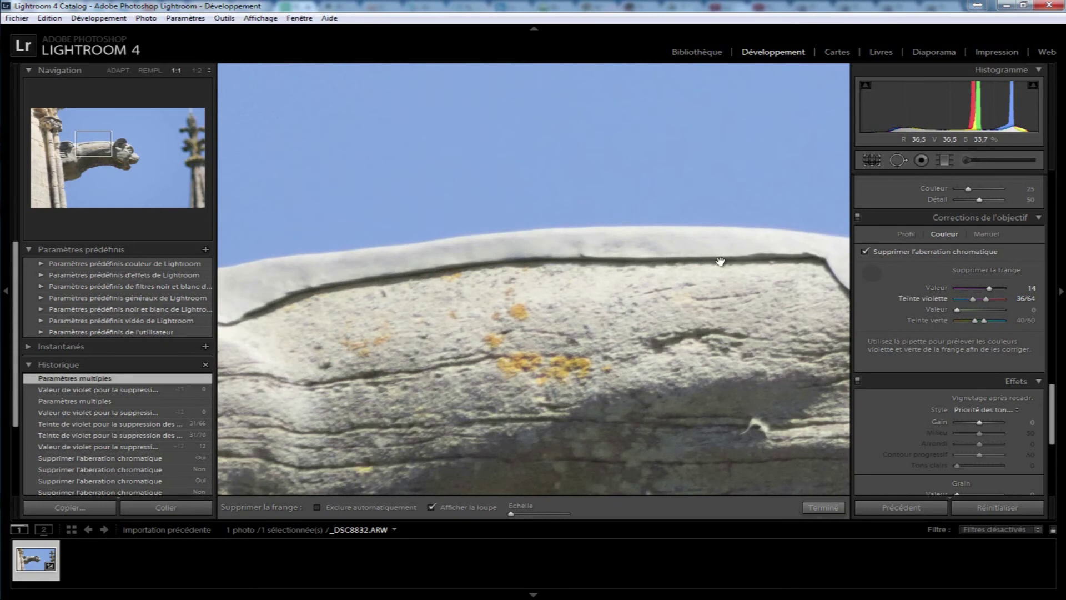
drag(659, 271, 998, 304)
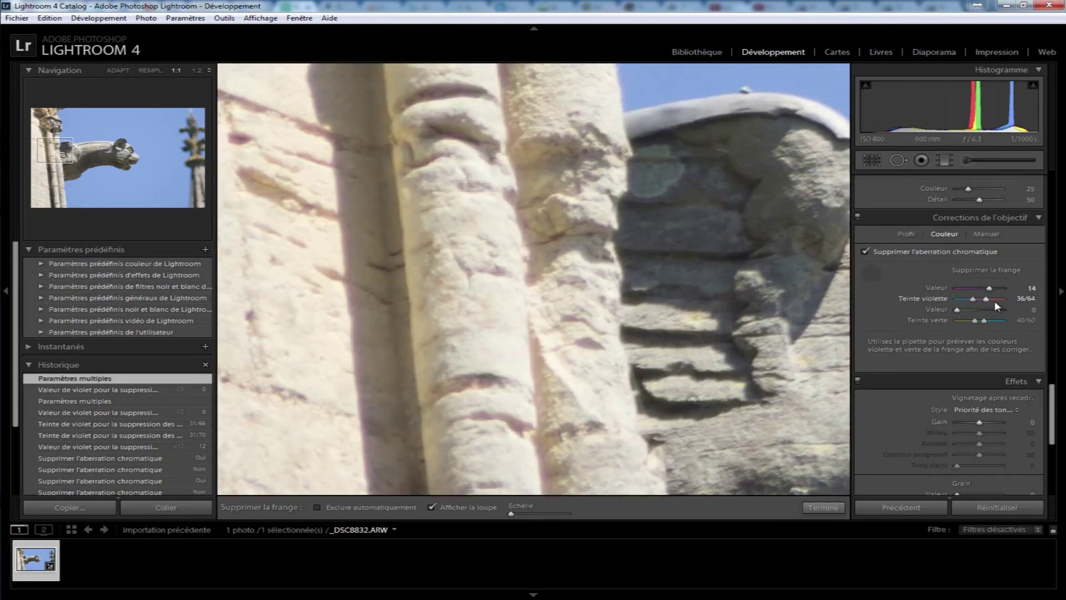
click(387, 311)
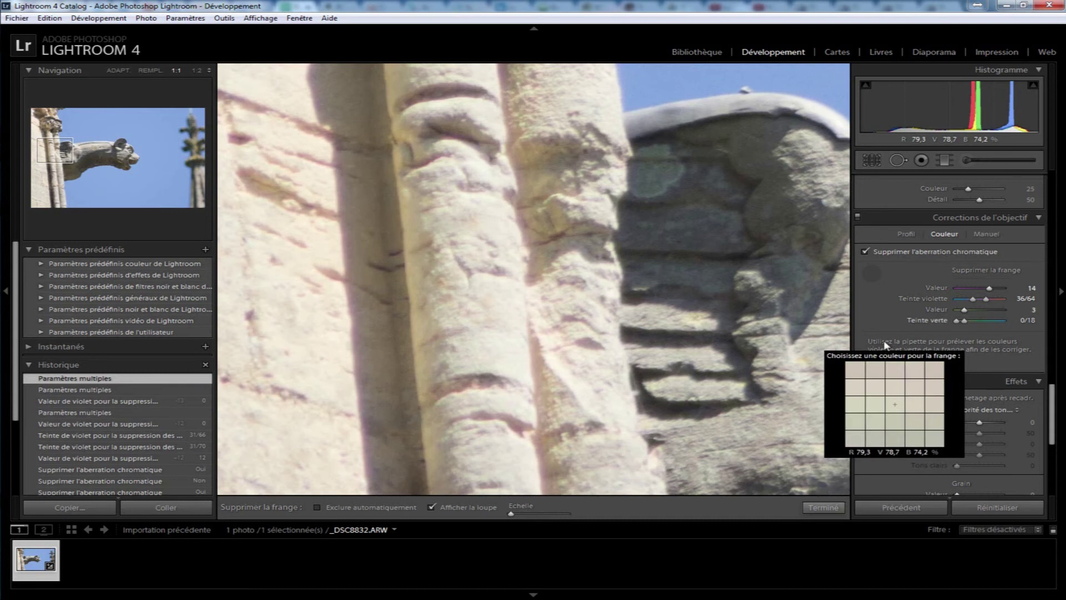
drag(972, 299, 968, 300)
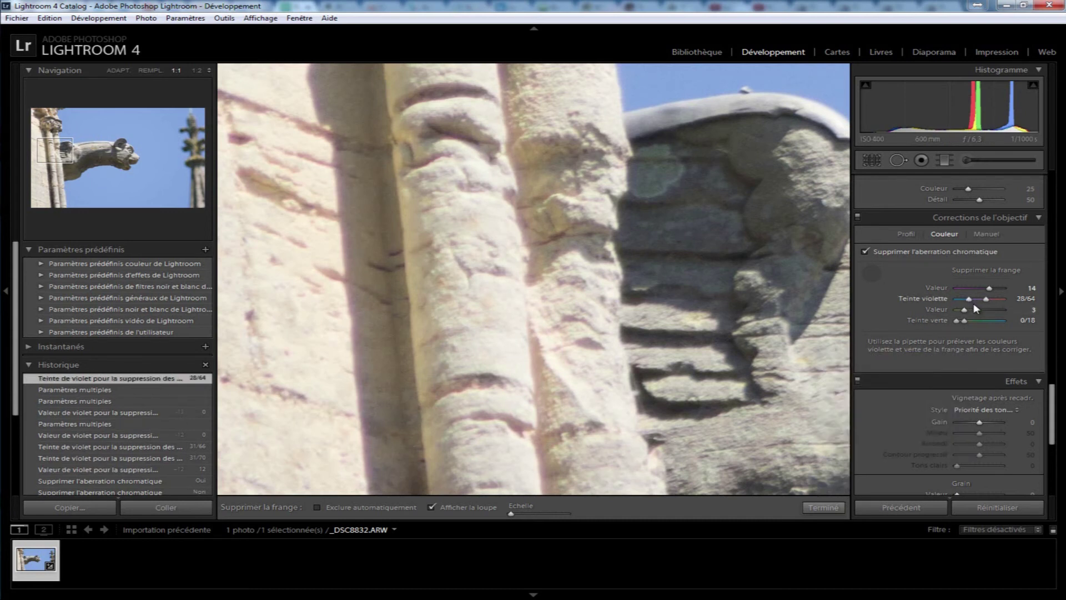
- Set the purple defringe hue range to 41/75 and examine the edge along the gargoyle's back
drag(987, 302, 993, 302)
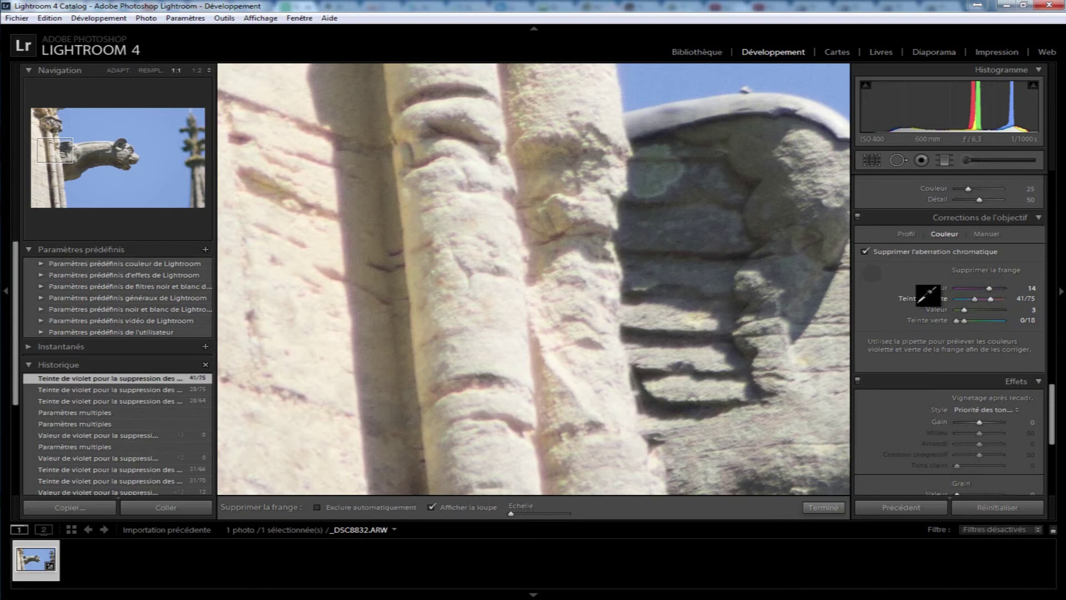
key(z)
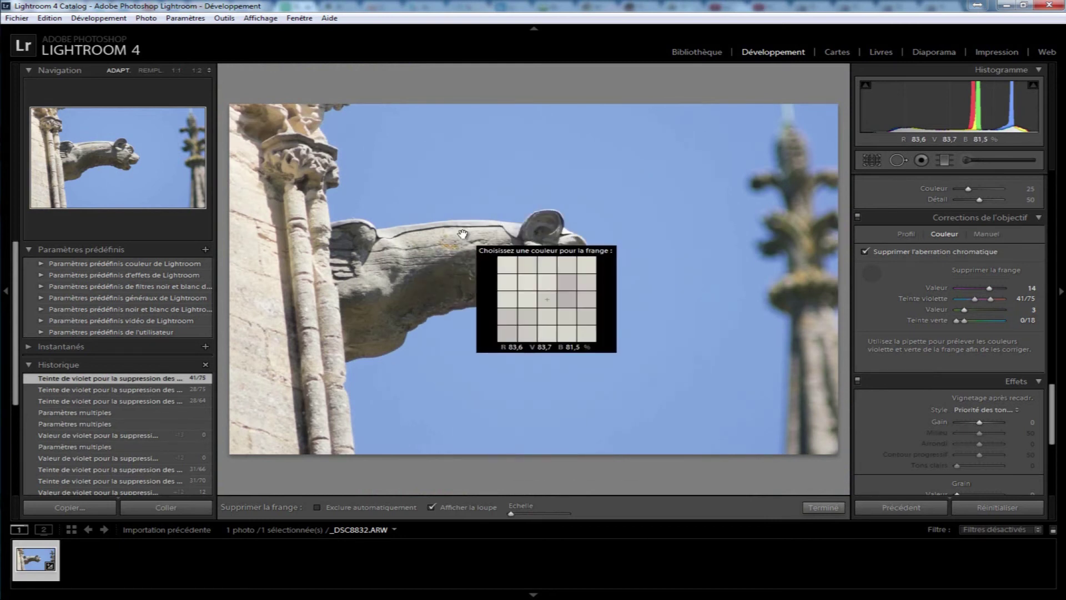
key(z)
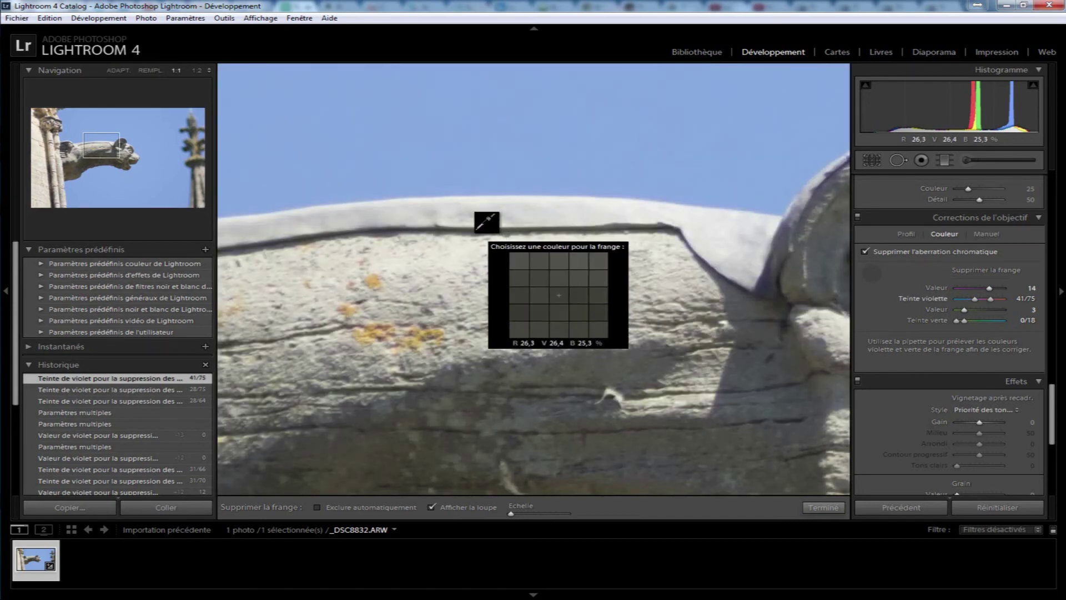
- Try a wider sampling grid in the defringe eyedropper's loupe and return its scale to the minimum
scroll(486, 222, up, 3)
scroll(487, 222, up, 3)
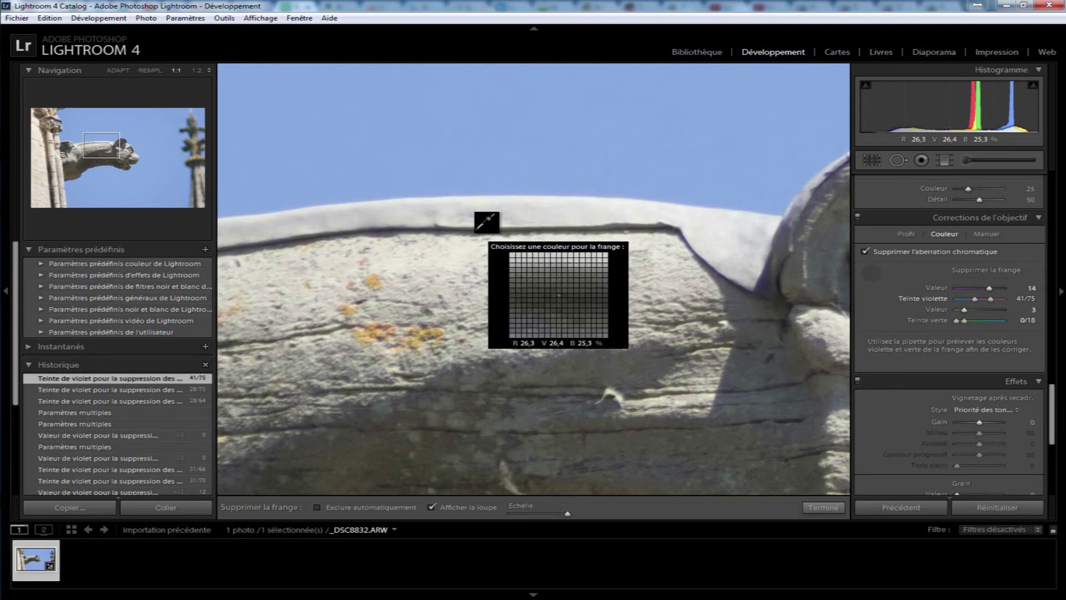
scroll(486, 222, down, 6)
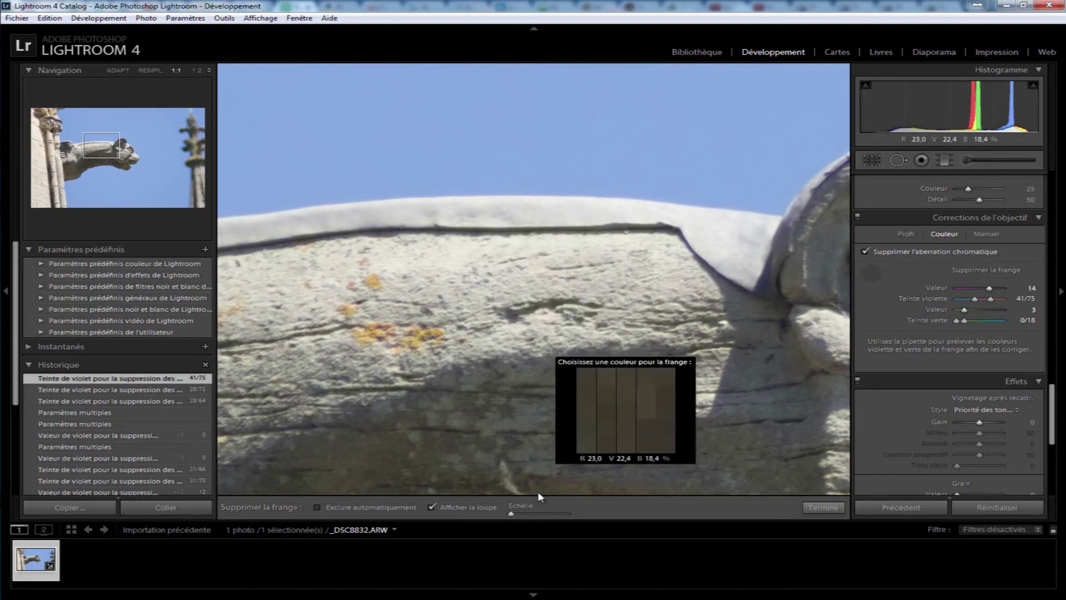
mouse_move(512, 513)
mouse_down()
mouse_move(572, 512)
mouse_move(510, 513)
mouse_up()
- Hide and show the defringe eyedropper's loupe again, enable its automatic dismissal, and put the eyedropper away
click(432, 506)
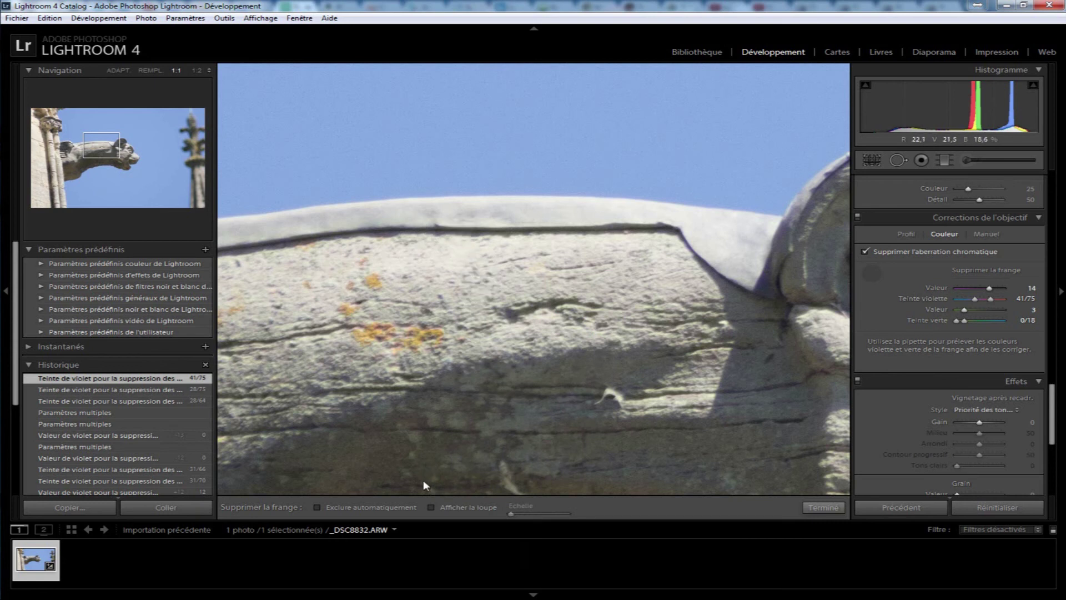
click(429, 506)
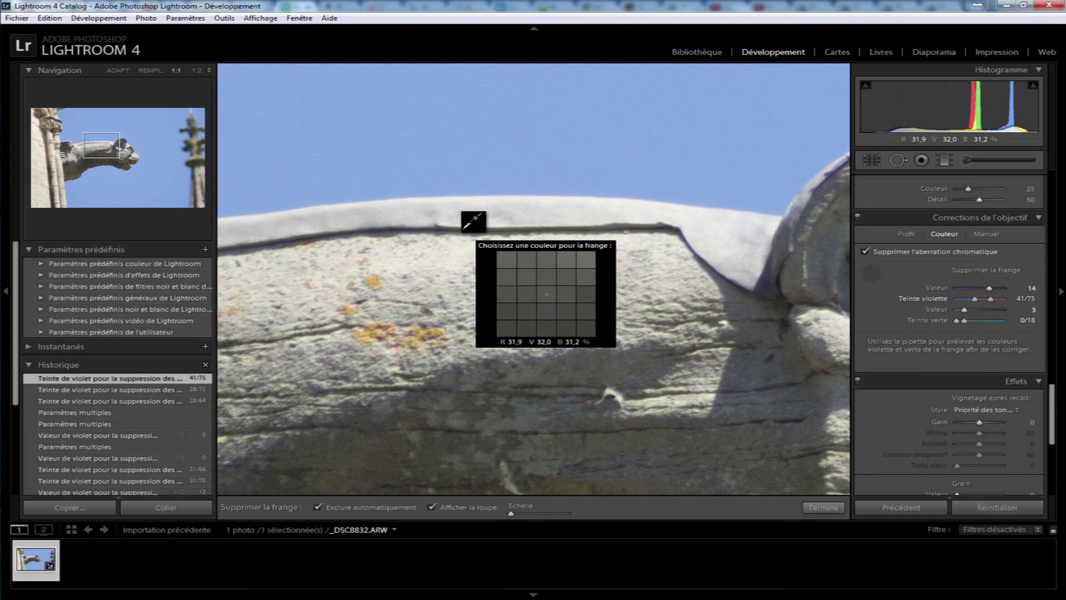
click(872, 275)
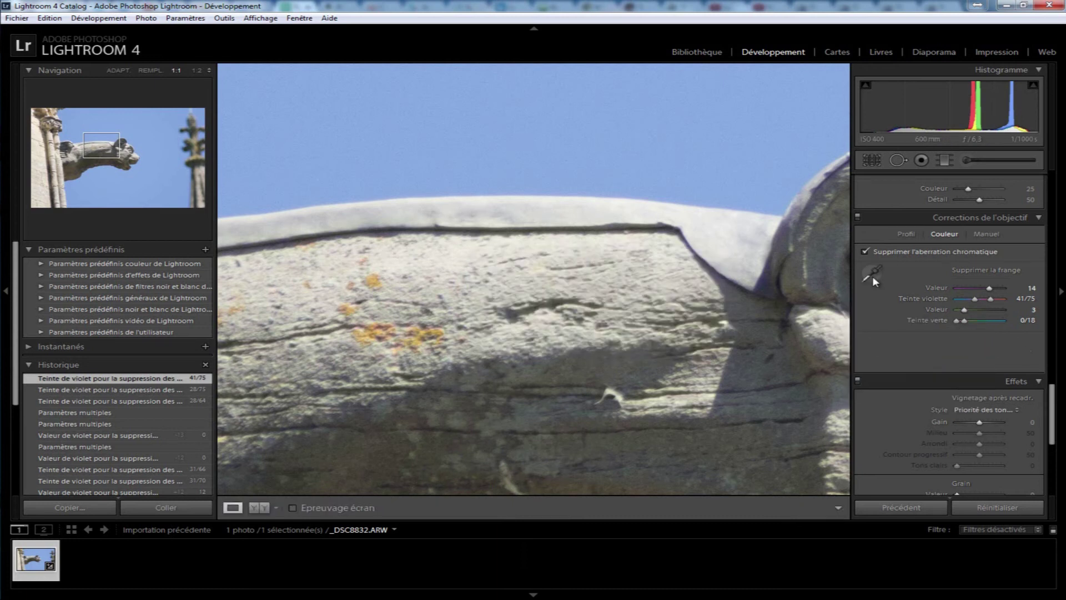
- Reset the purple defringe amount to 0 and sample the purple fringe under the rim of the gargoyle's back with the eyedropper
double_click(936, 287)
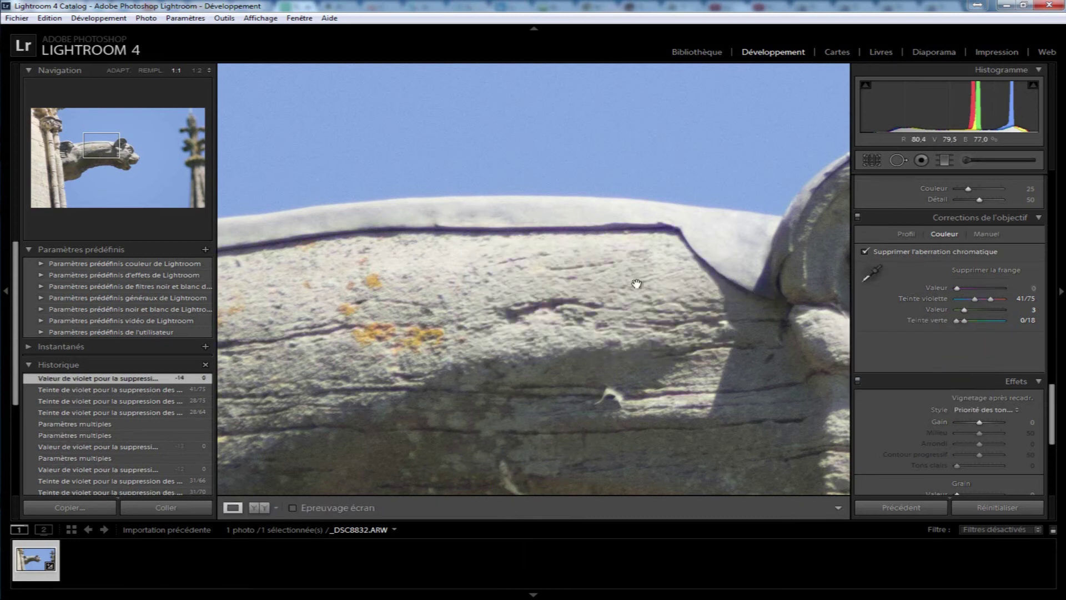
click(872, 273)
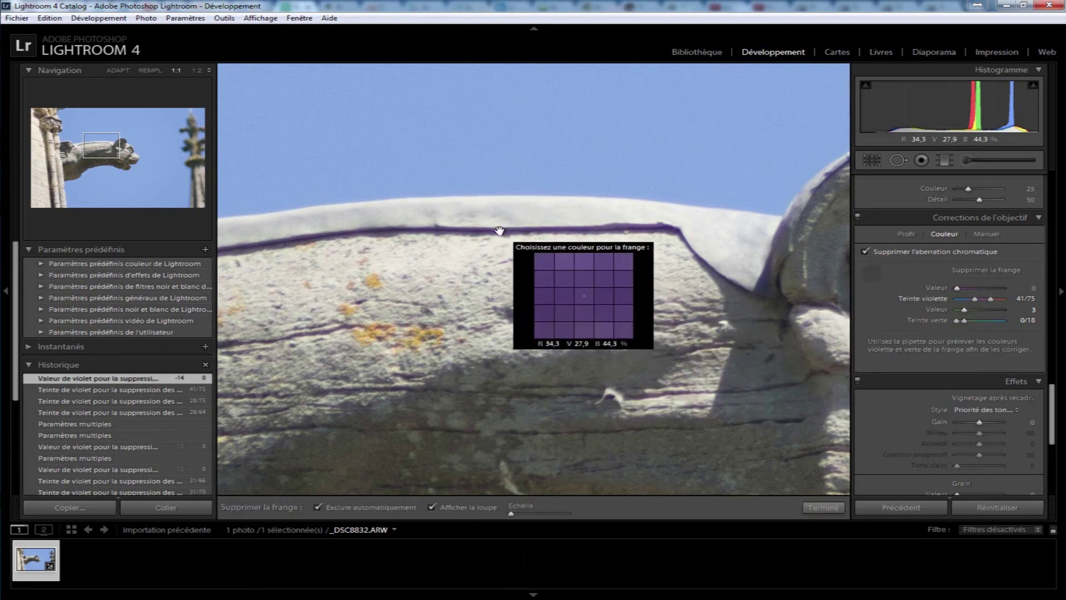
click(499, 230)
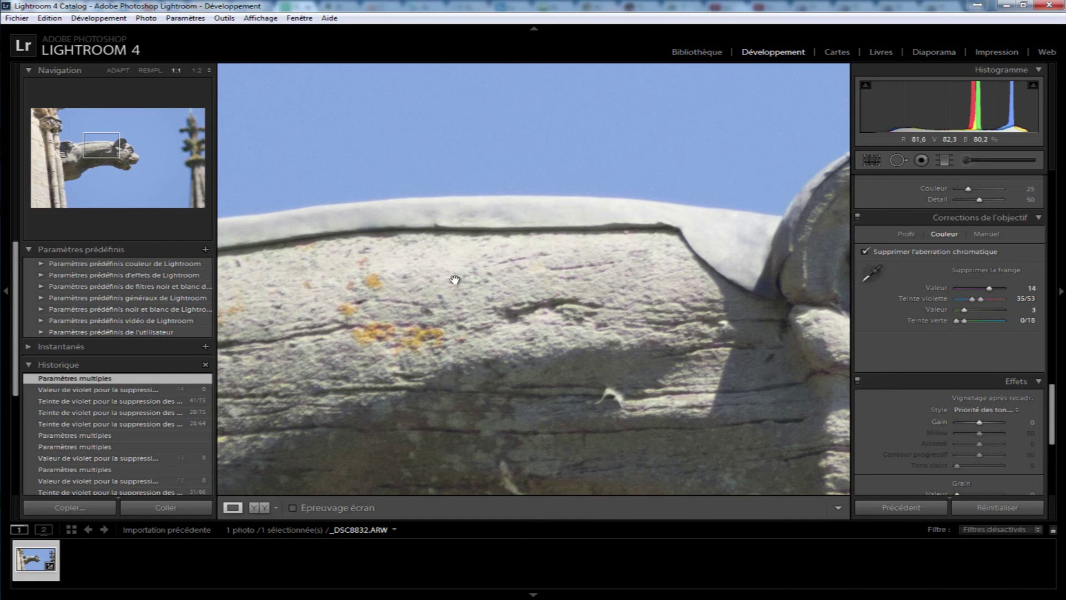
click(472, 275)
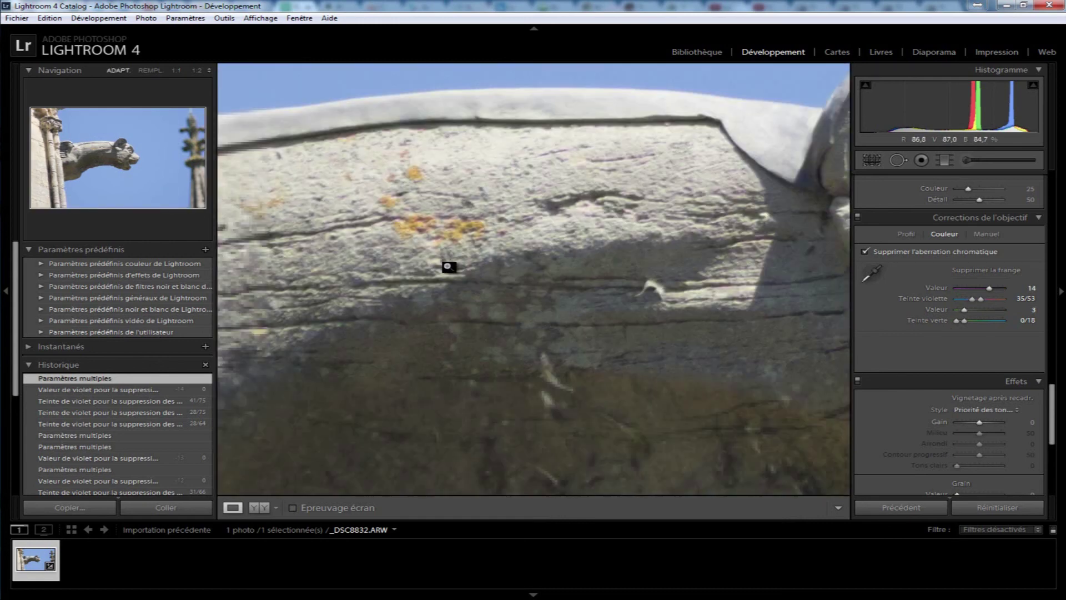